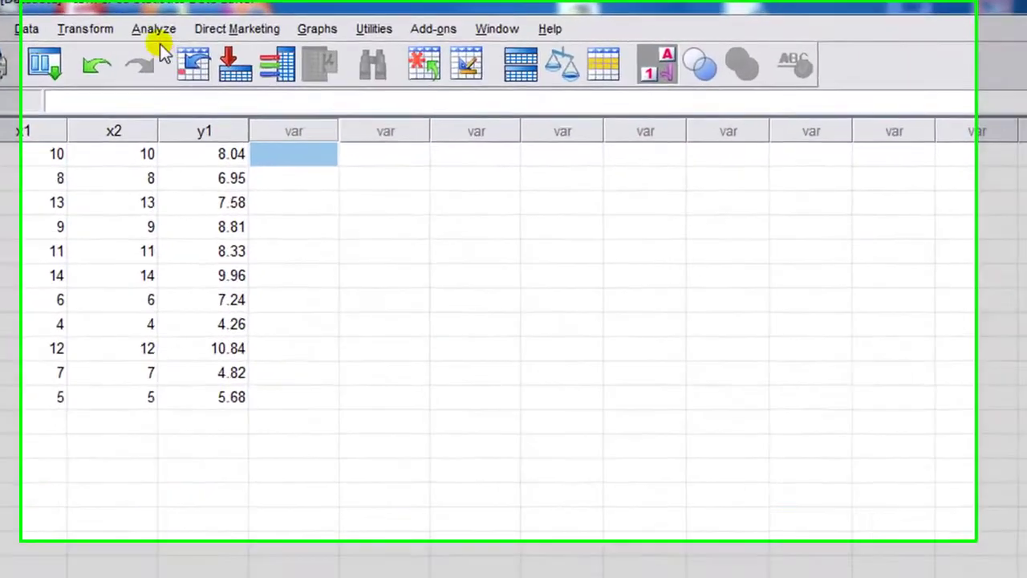
- Open the Linear Regression dialog from Analyze > Regression > Linear
left_click(196, 33)
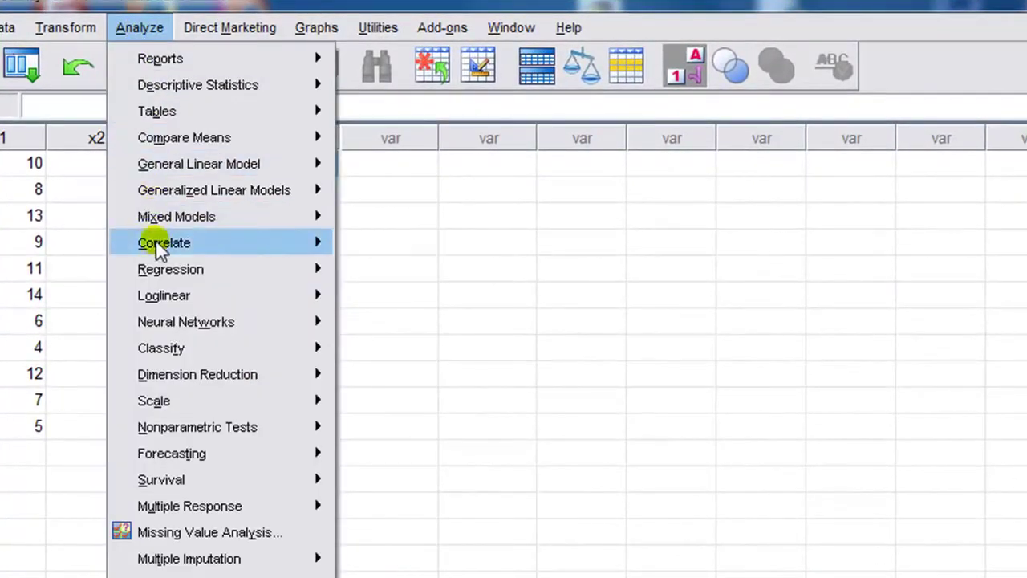
mouse_move(158, 267)
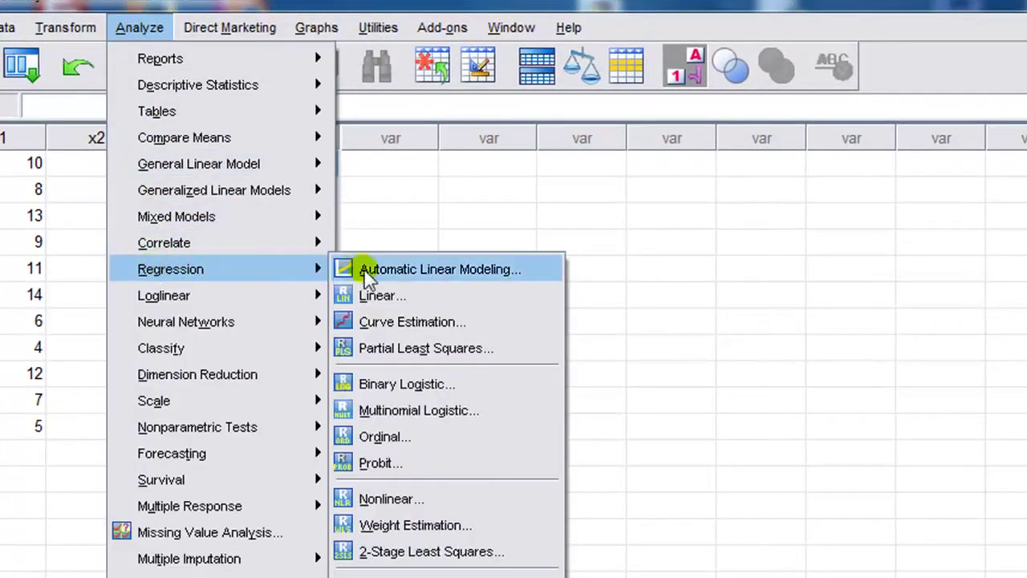
left_click(377, 296)
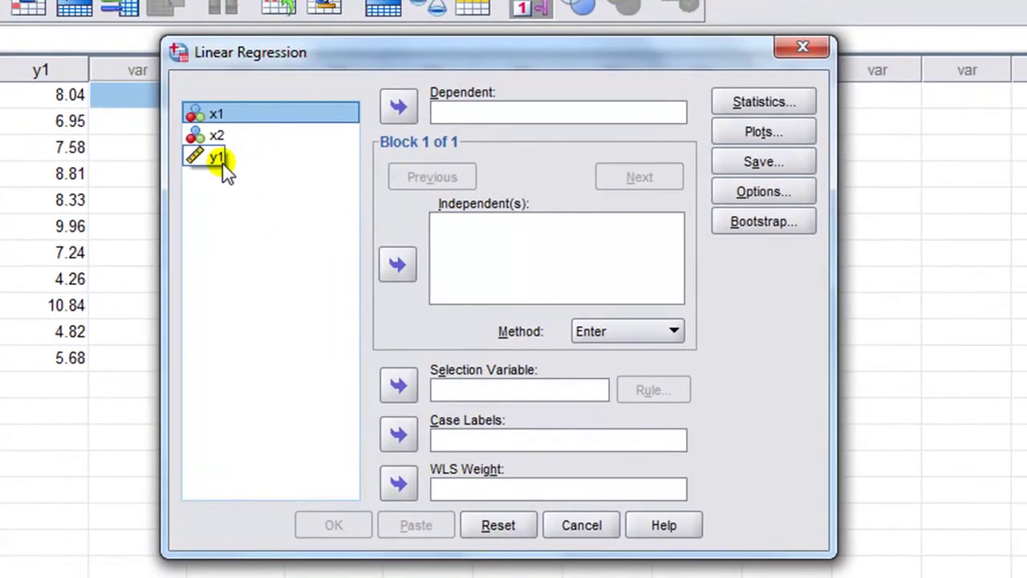
- Assign y1 as the dependent variable and x1, x2 as independent variables
left_click(377, 229)
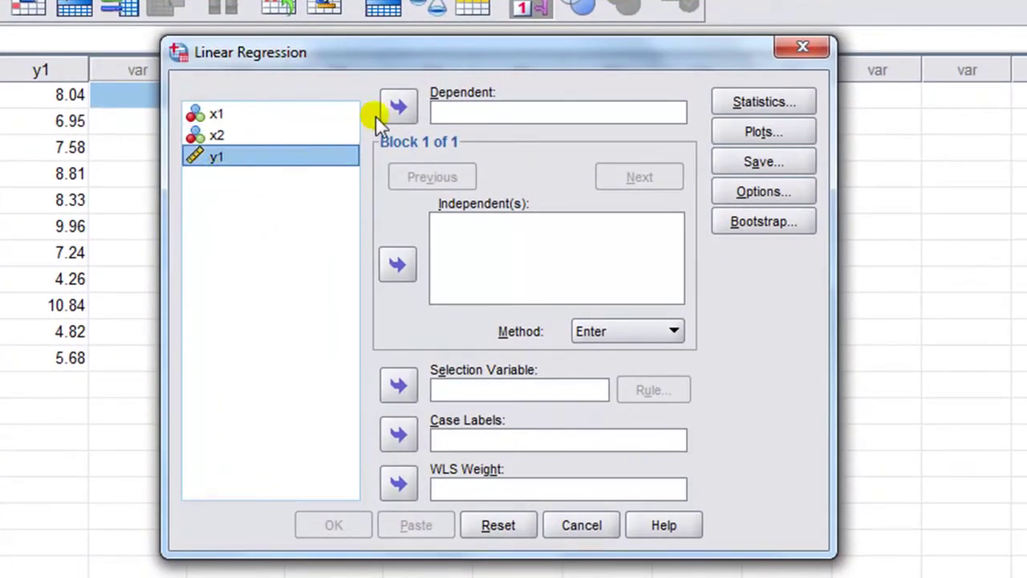
left_click(394, 107)
left_click(210, 116)
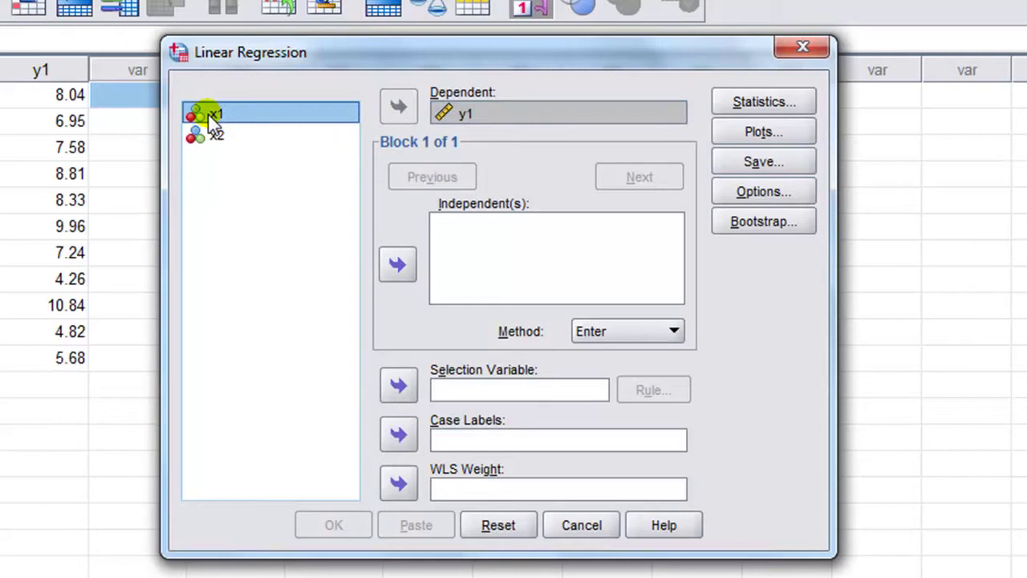
left_click(218, 135, "shift")
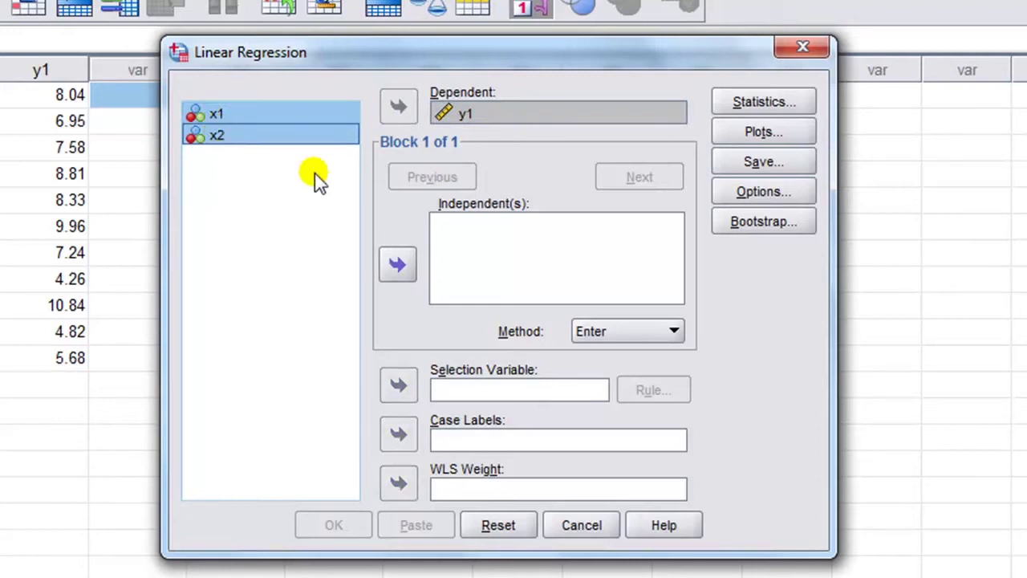
left_click(398, 265)
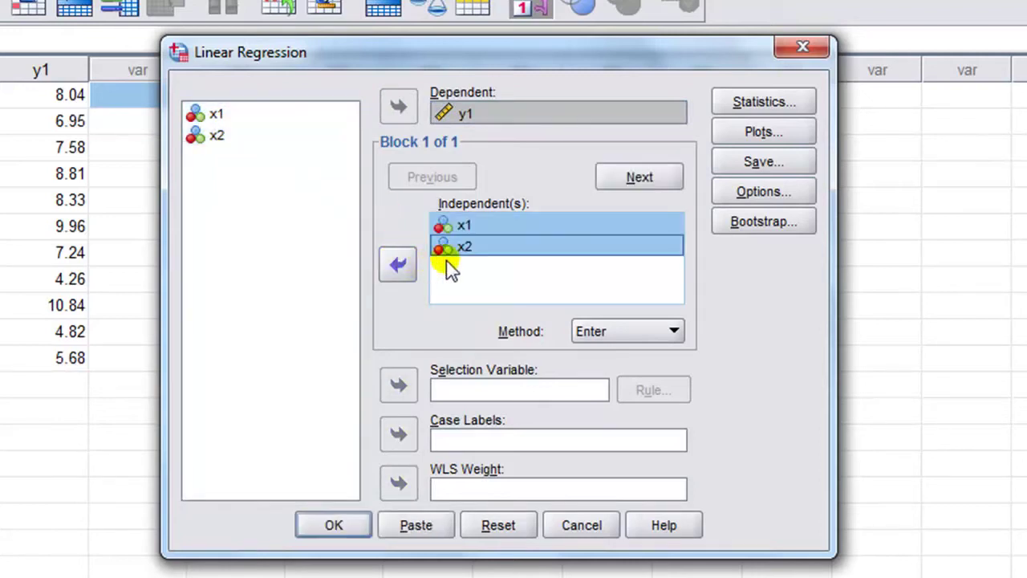
- In Plots, set *SDRESID as Y and *ZPRED as X, then continue
left_click(734, 134)
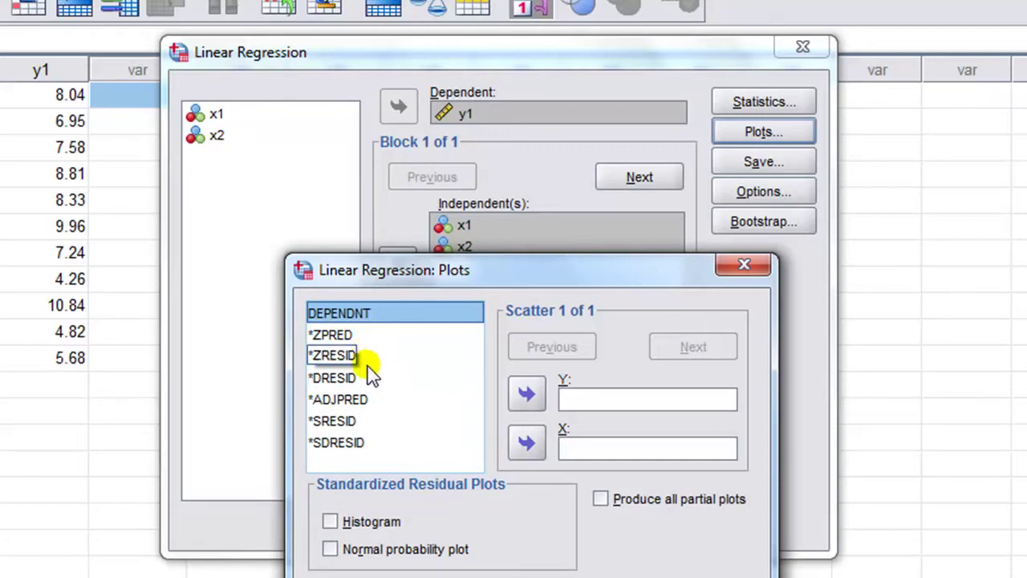
left_click(362, 448)
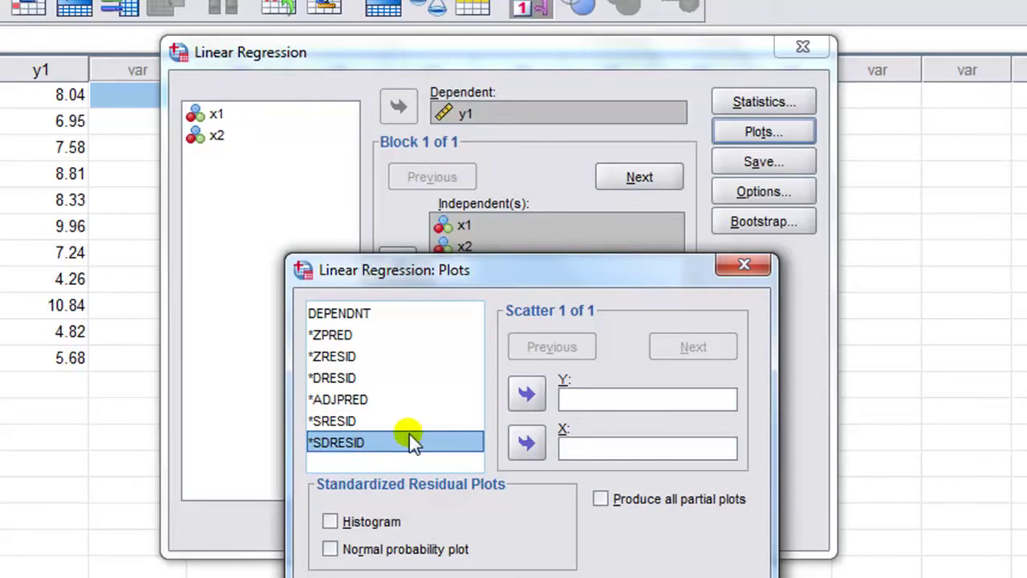
left_click(522, 405)
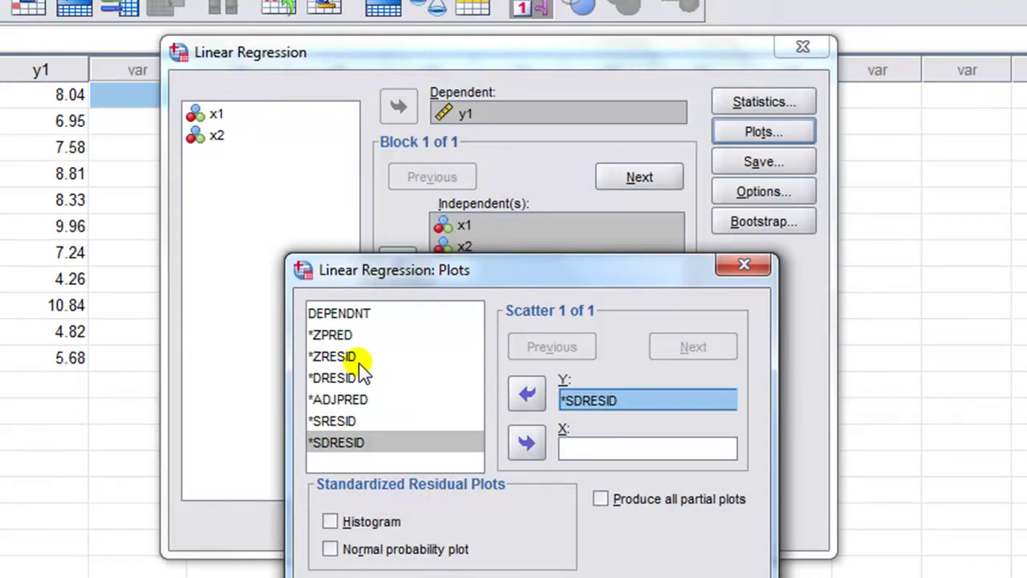
left_click(341, 334)
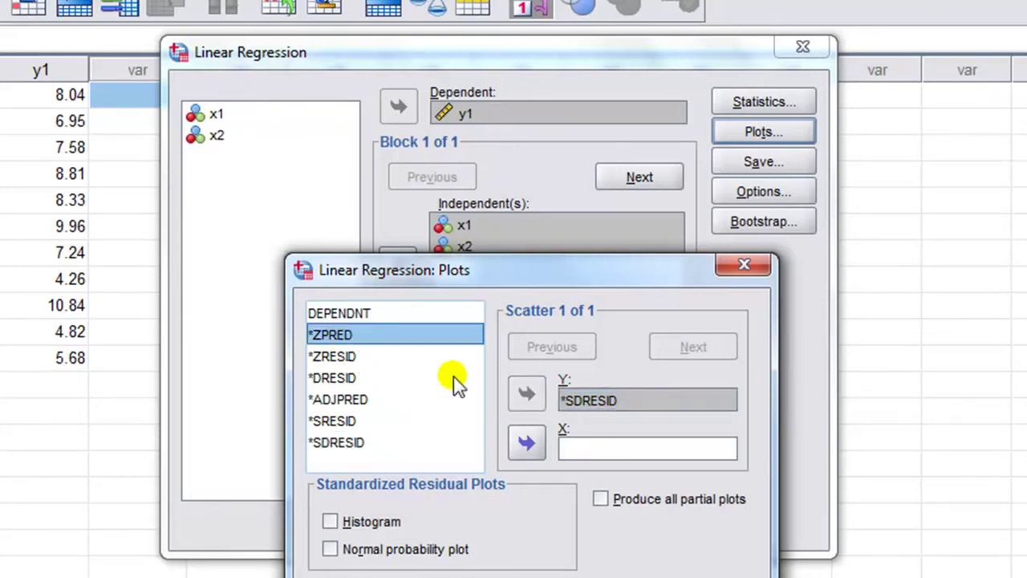
left_click(528, 441)
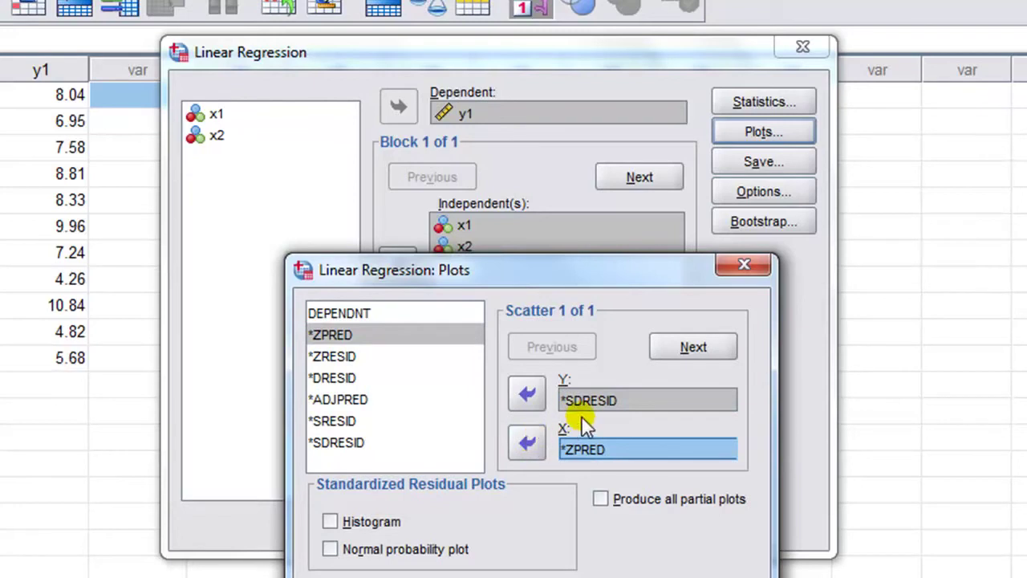
left_click(692, 347)
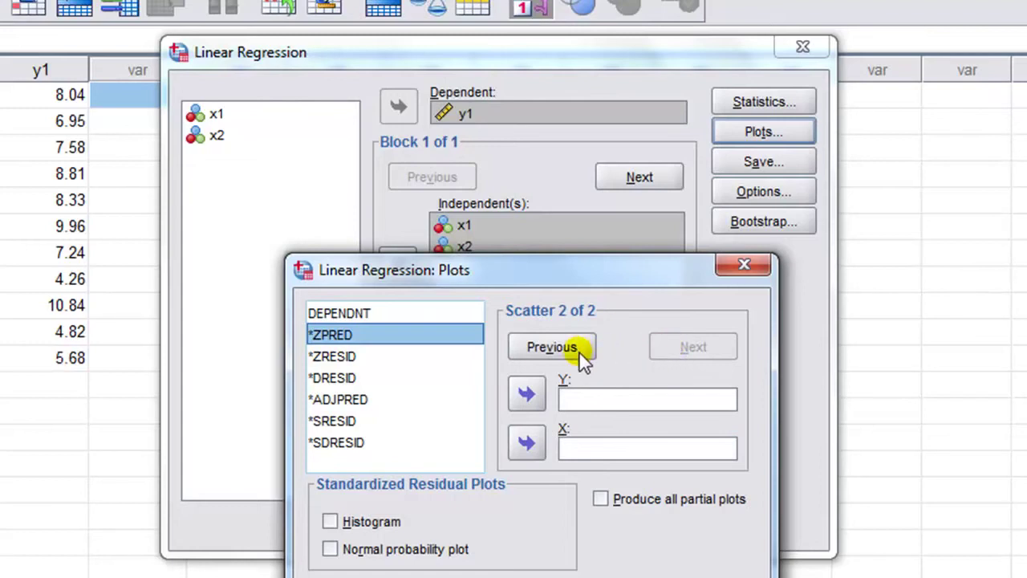
left_click(552, 348)
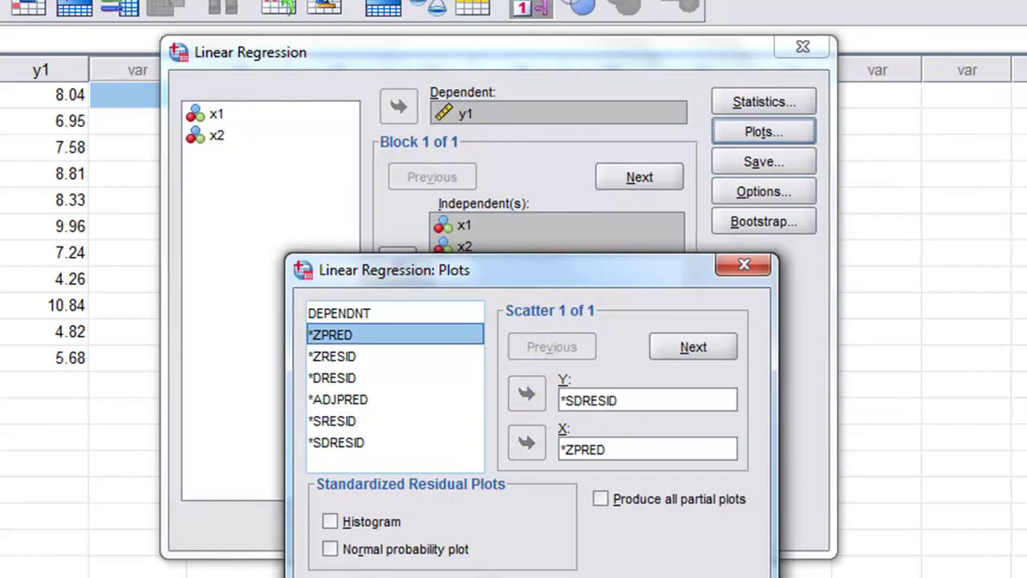
left_click(458, 571)
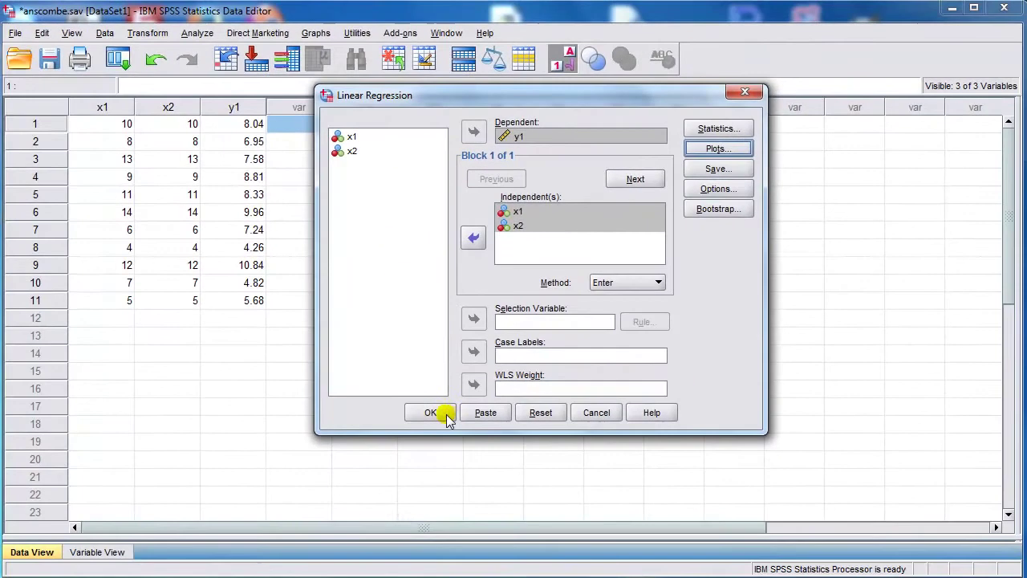
- Run the regression and jump to the Charts section of the output viewer
left_click(433, 413)
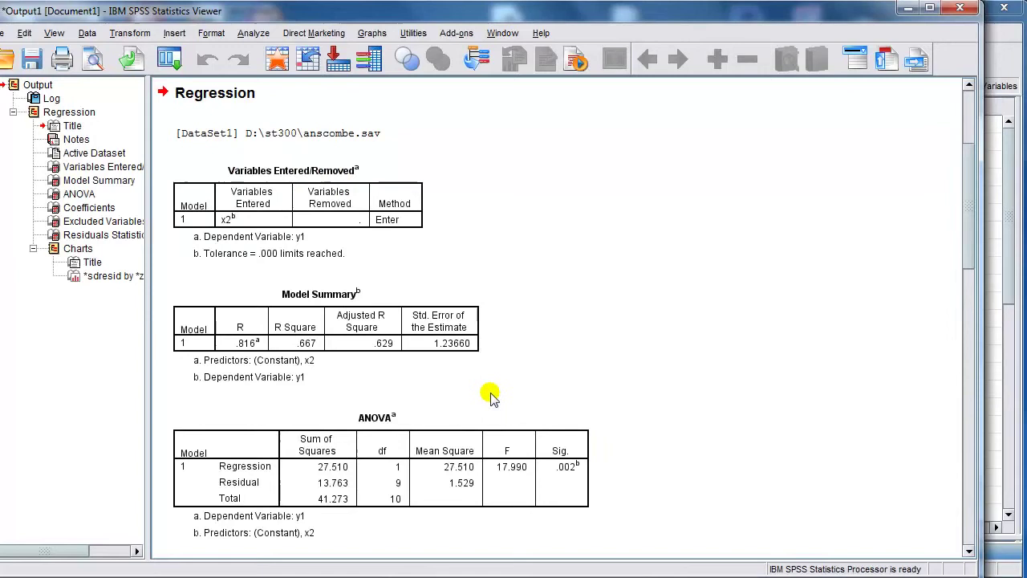
scroll(491, 395, "down", 10)
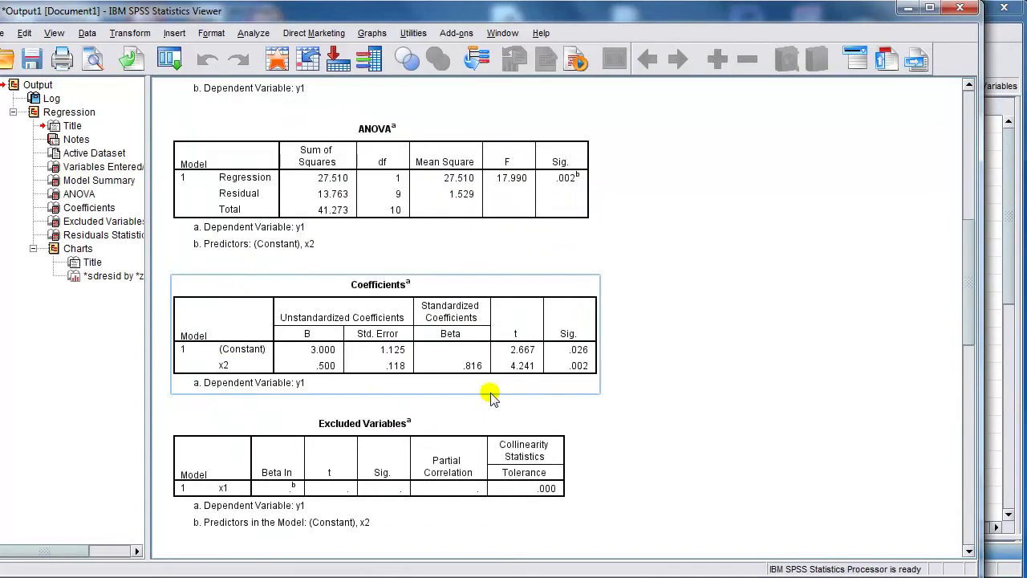
left_click(79, 249)
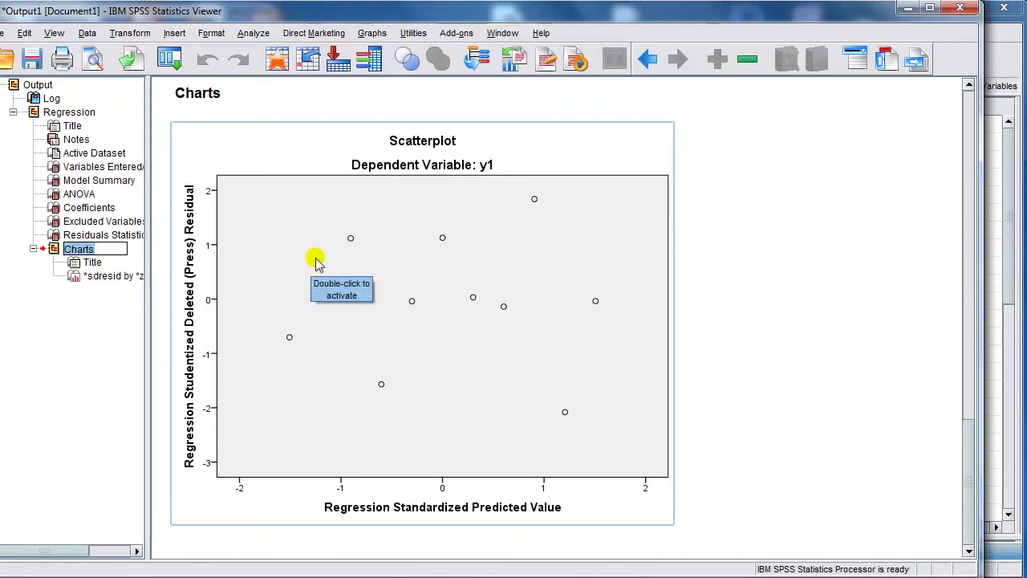
- Reopen the Linear Regression dialog from the Analyze menu
left_click(250, 33)
mouse_move(325, 199)
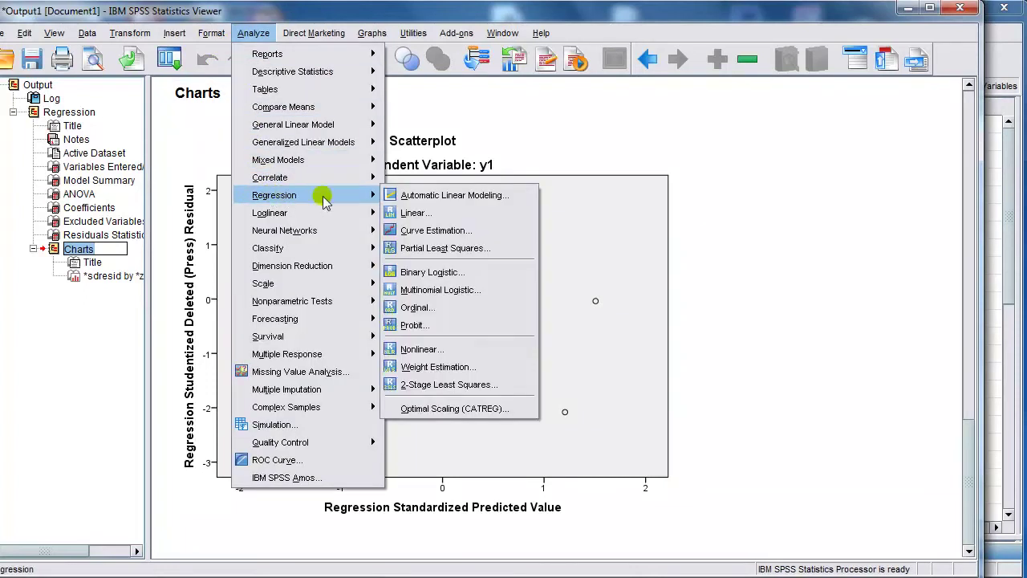
left_click(395, 212)
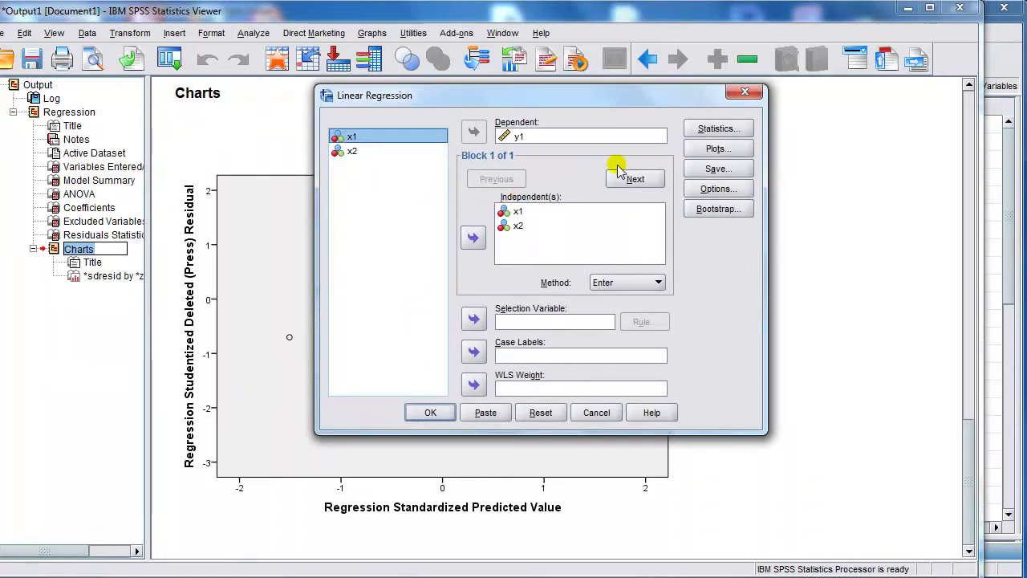
- Save Unstandardized residuals and rerun the regression of y1 on x1, x2
left_click(706, 169)
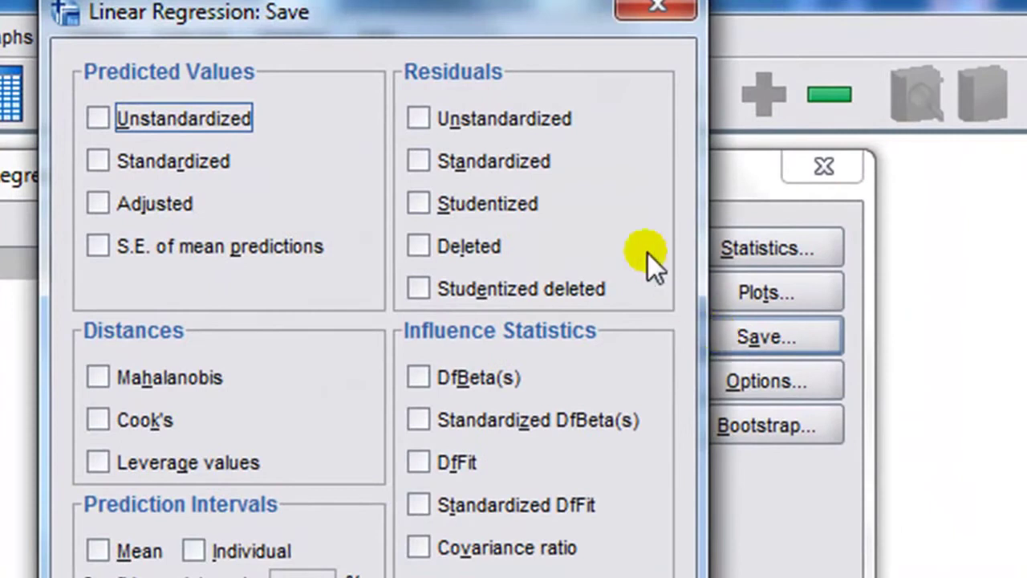
left_click(524, 128)
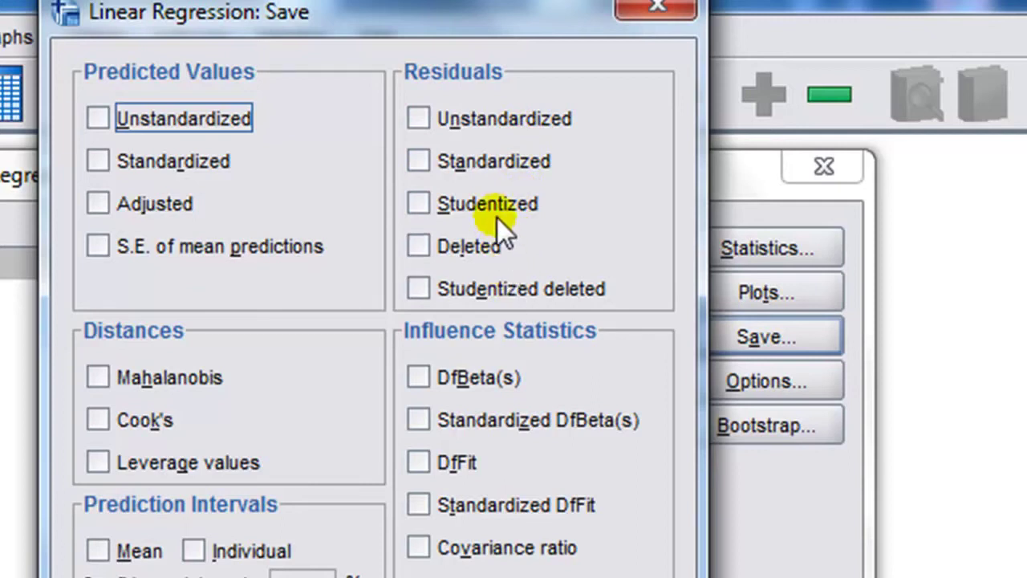
left_click(418, 119)
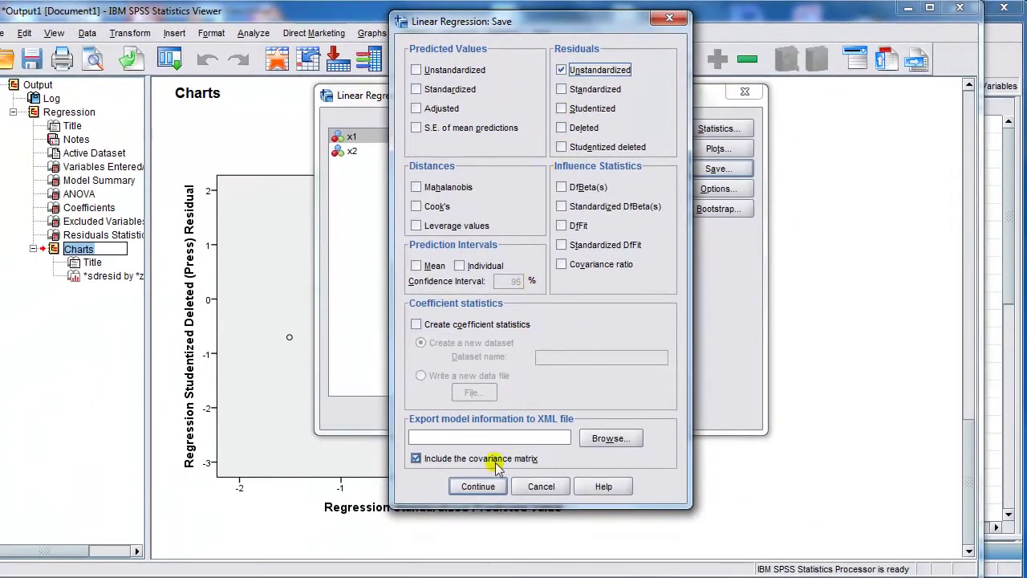
left_click(485, 486)
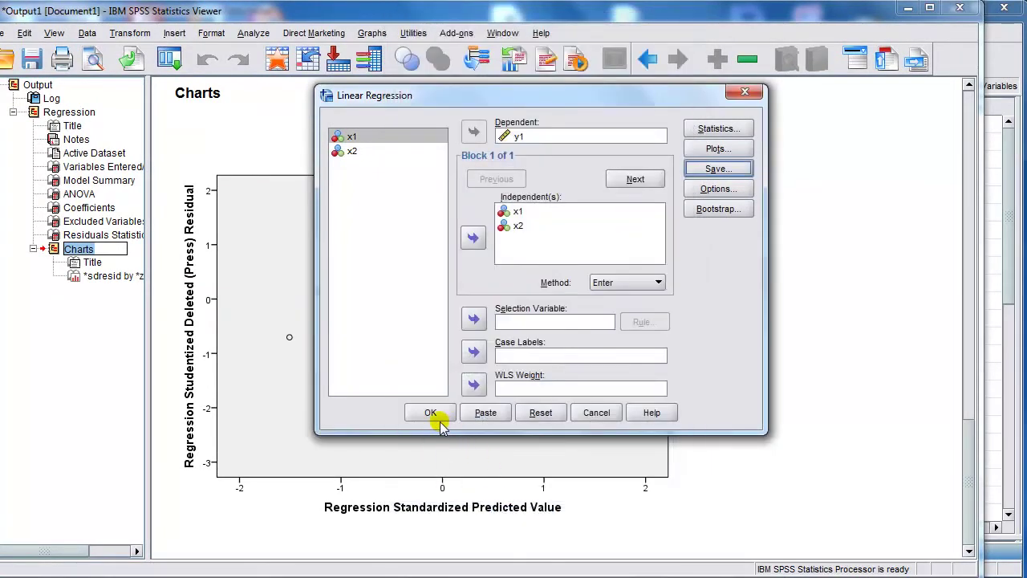
left_click(440, 421)
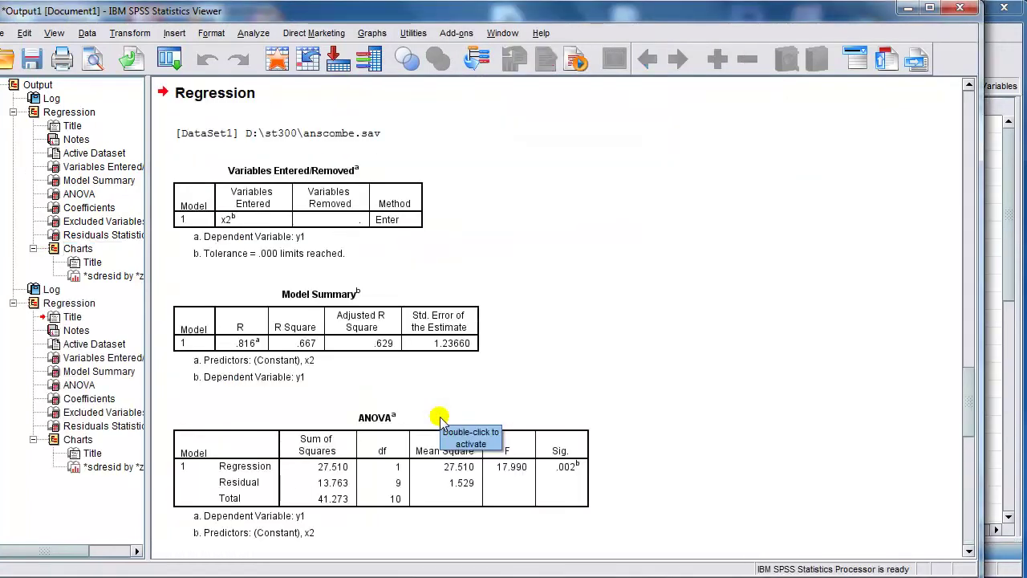
- Switch to the anscombe.sav Data Editor and select the new RES_1 column
left_click(440, 421)
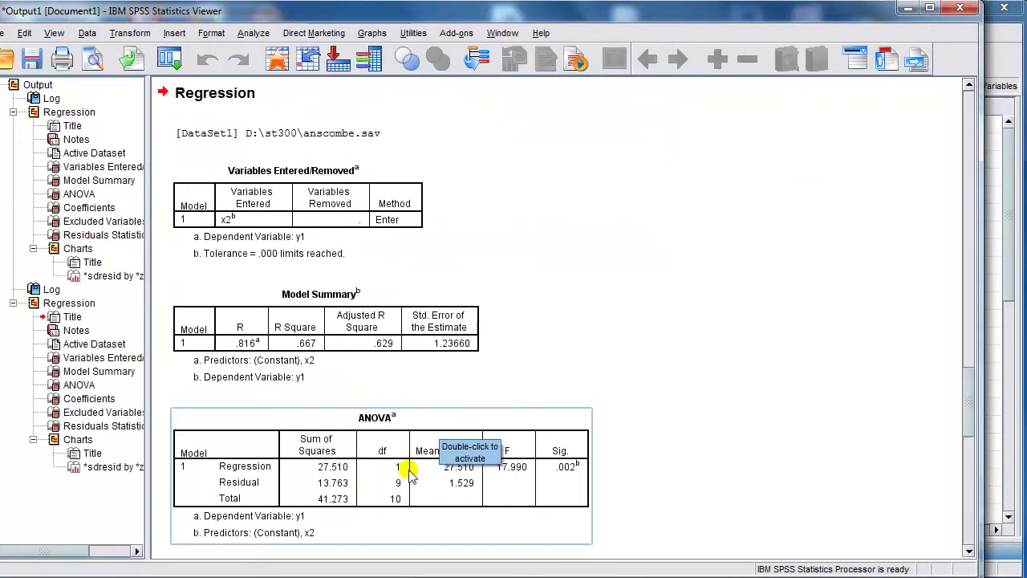
left_click(318, 549)
mouse_move(266, 575)
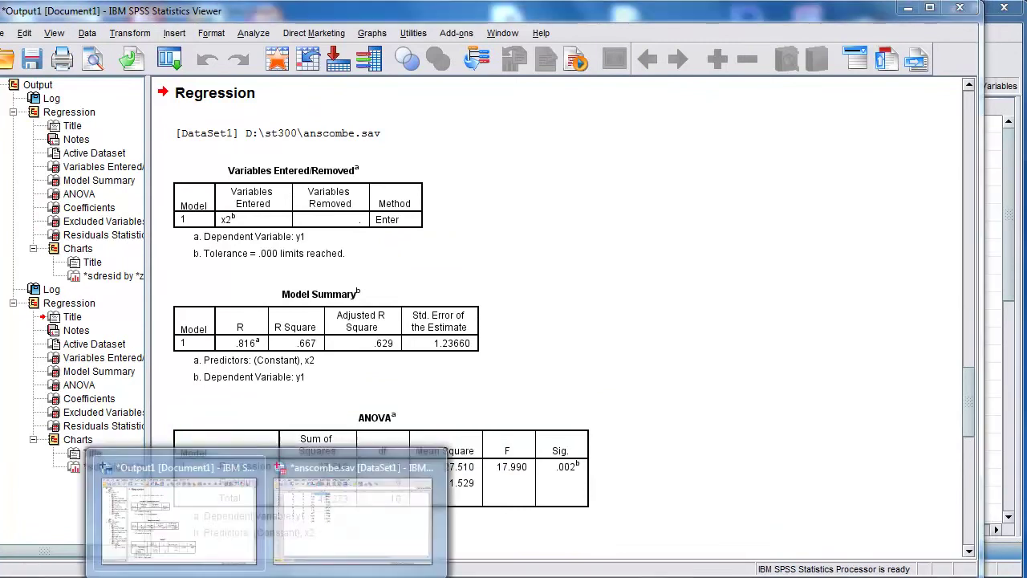
left_click(327, 515)
left_click(324, 107)
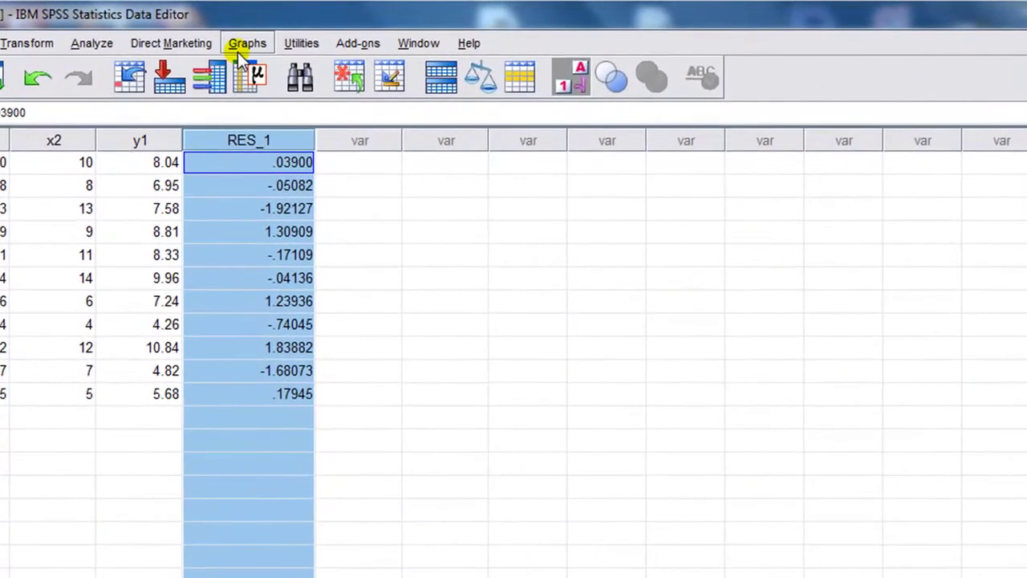
- Start a Simple Scatter chart in Chart Builder after dismissing the measurement-level notice
left_click(243, 50)
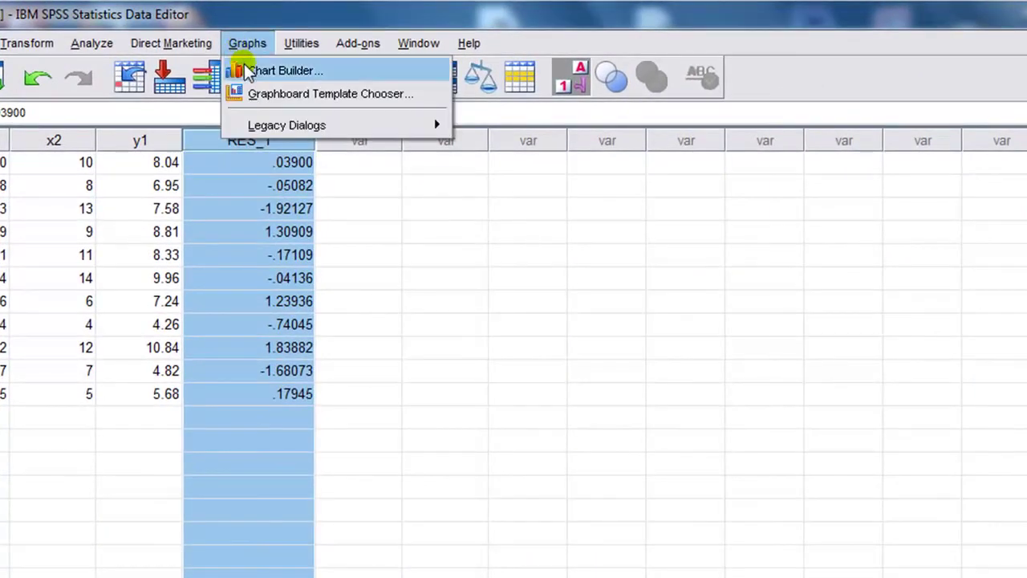
left_click(251, 72)
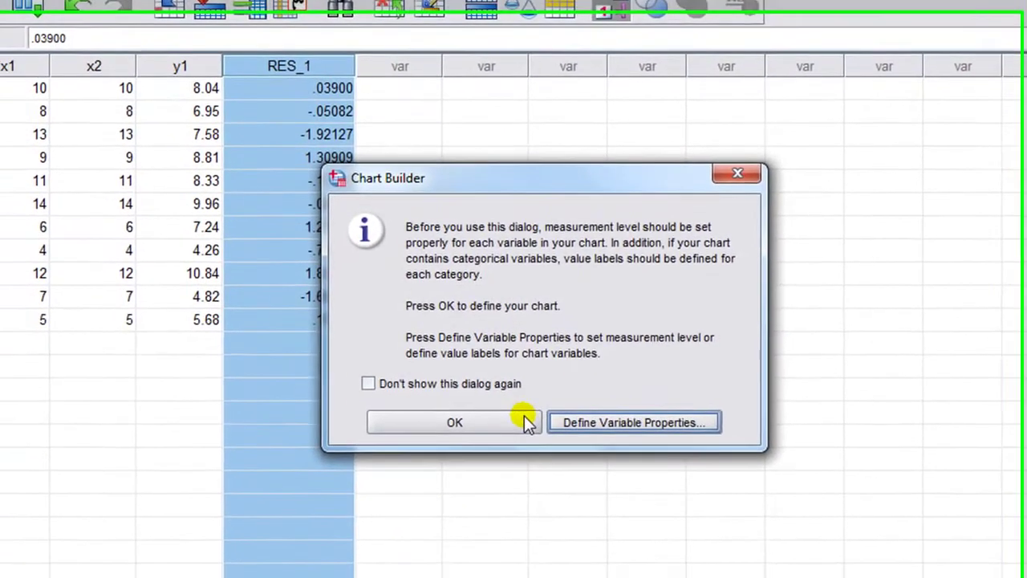
left_click(483, 492)
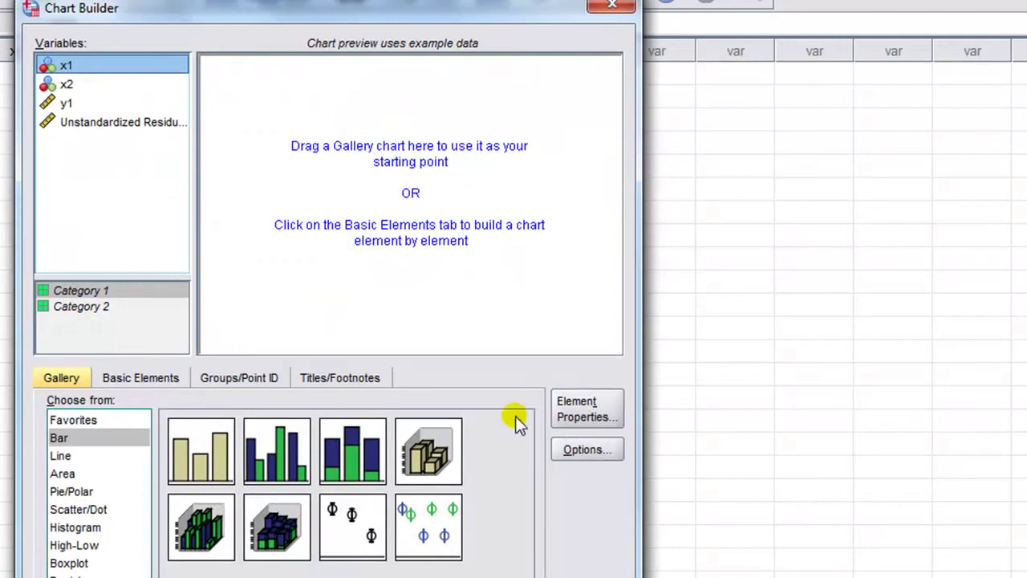
left_click(357, 525)
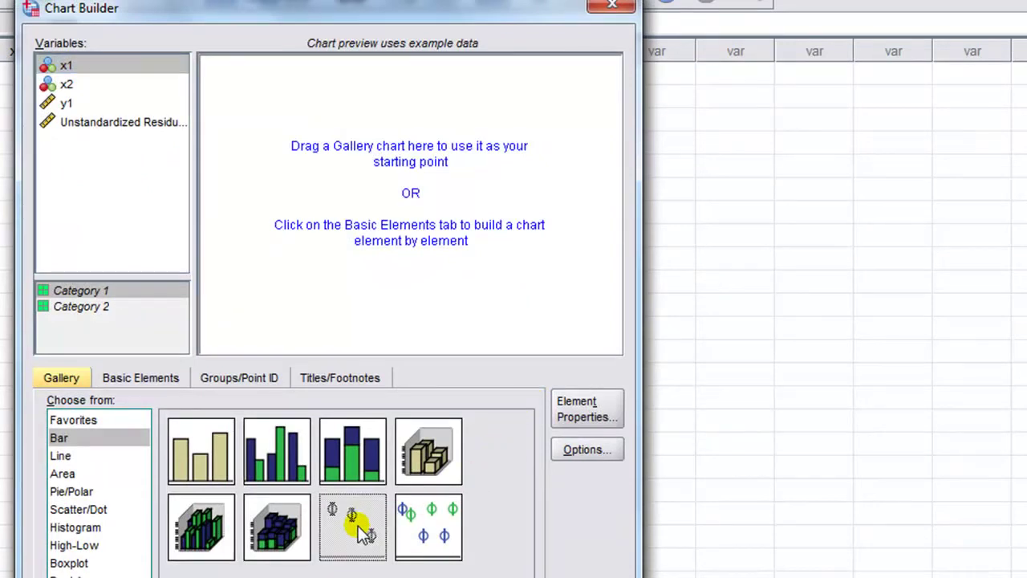
left_click(106, 512)
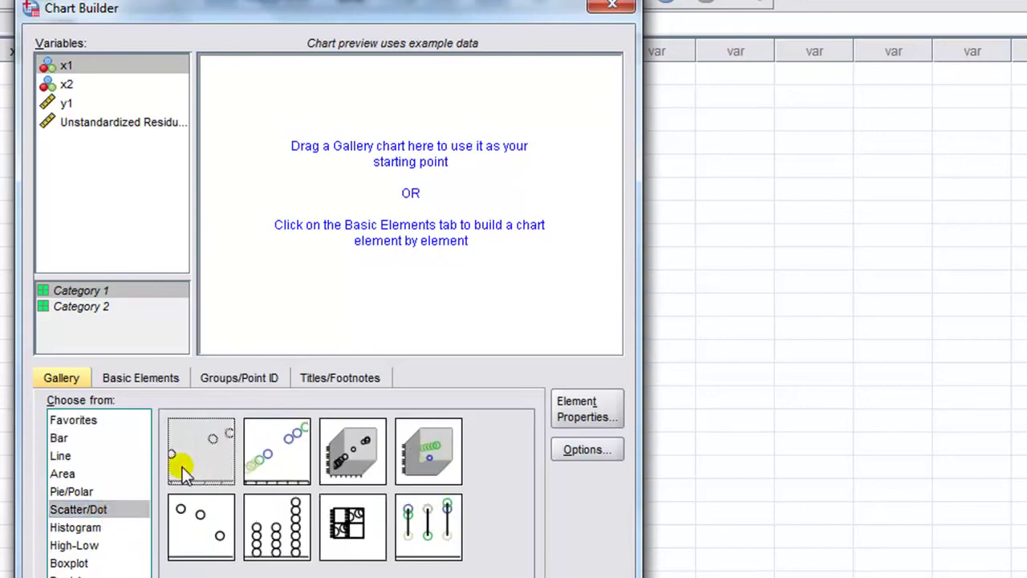
left_click_drag(183, 473, 282, 329)
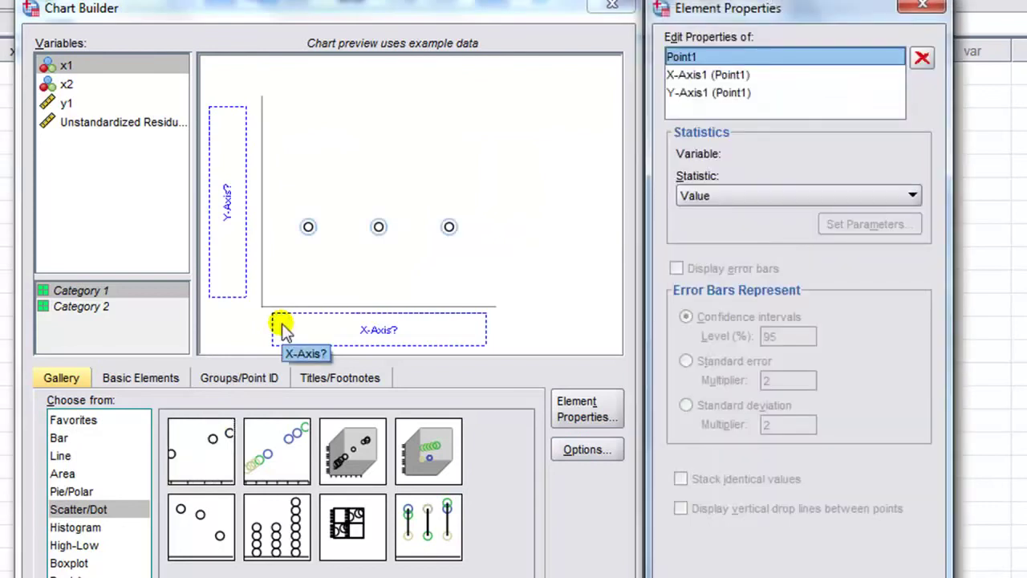
- Put Unstandardized Residual on the Y axis and x1 on the X axis, and create the chart
left_click(135, 127)
left_click_drag(126, 129, 222, 186)
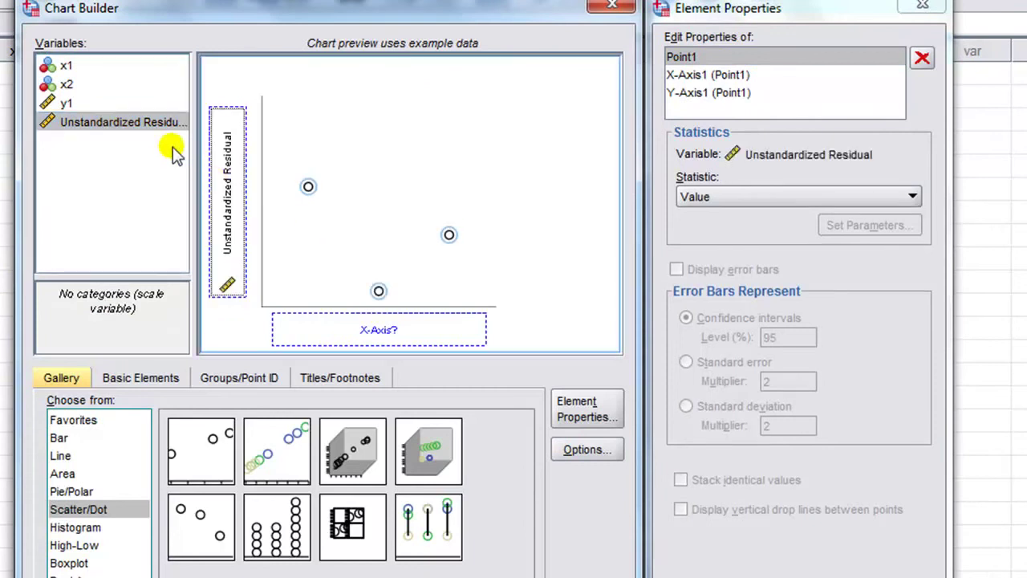
left_click(68, 68)
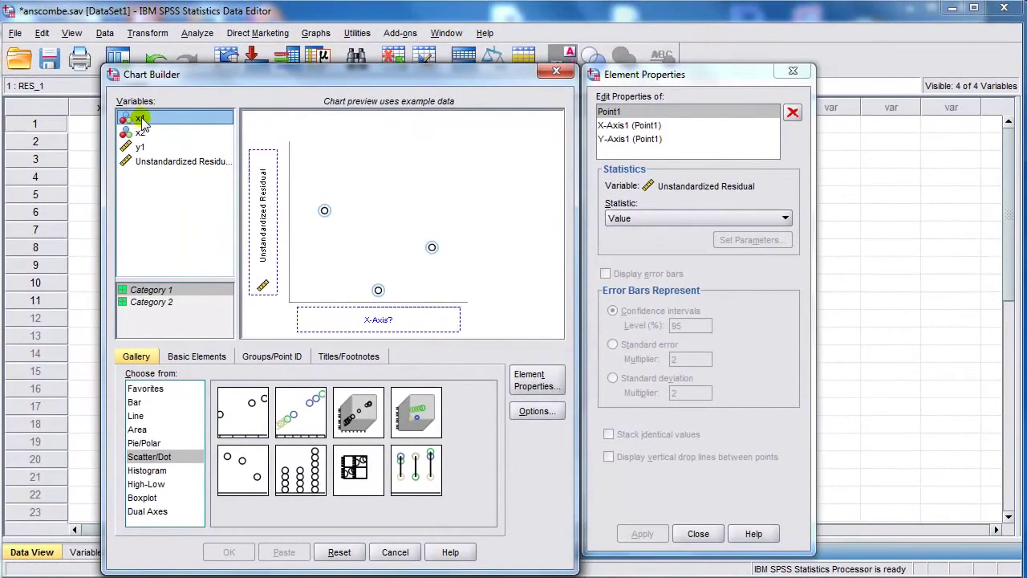
left_click_drag(143, 120, 331, 318)
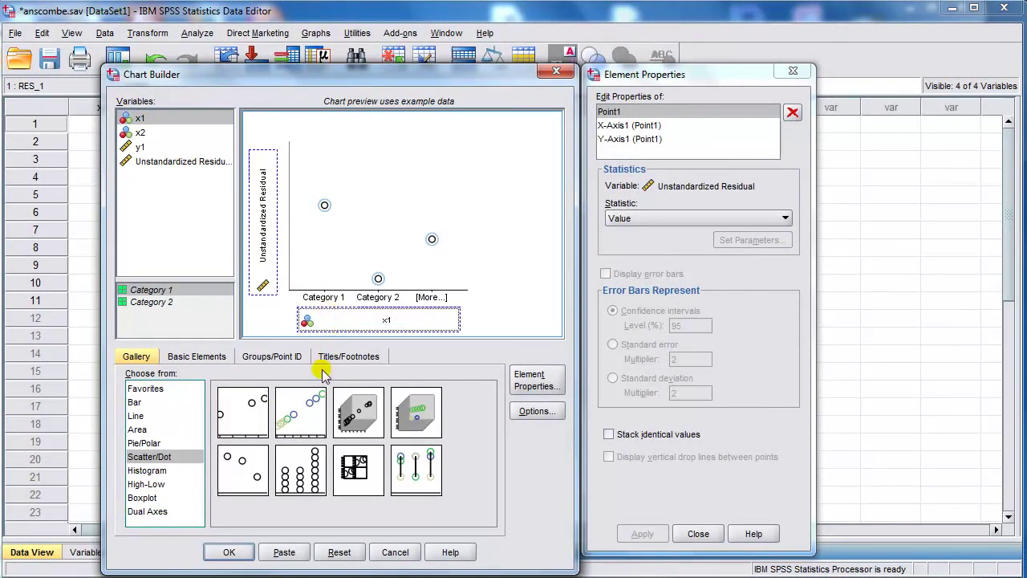
left_click(243, 552)
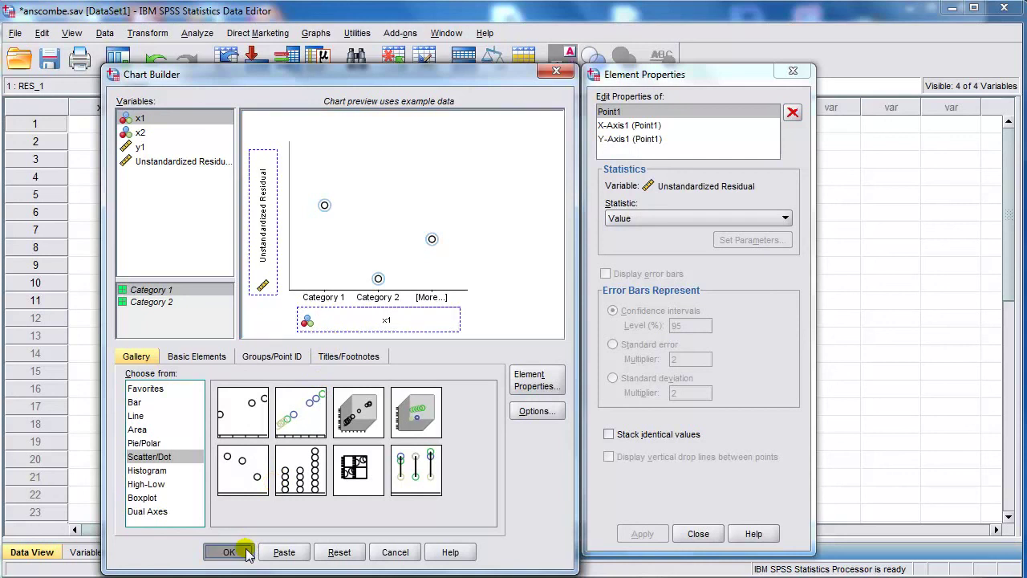